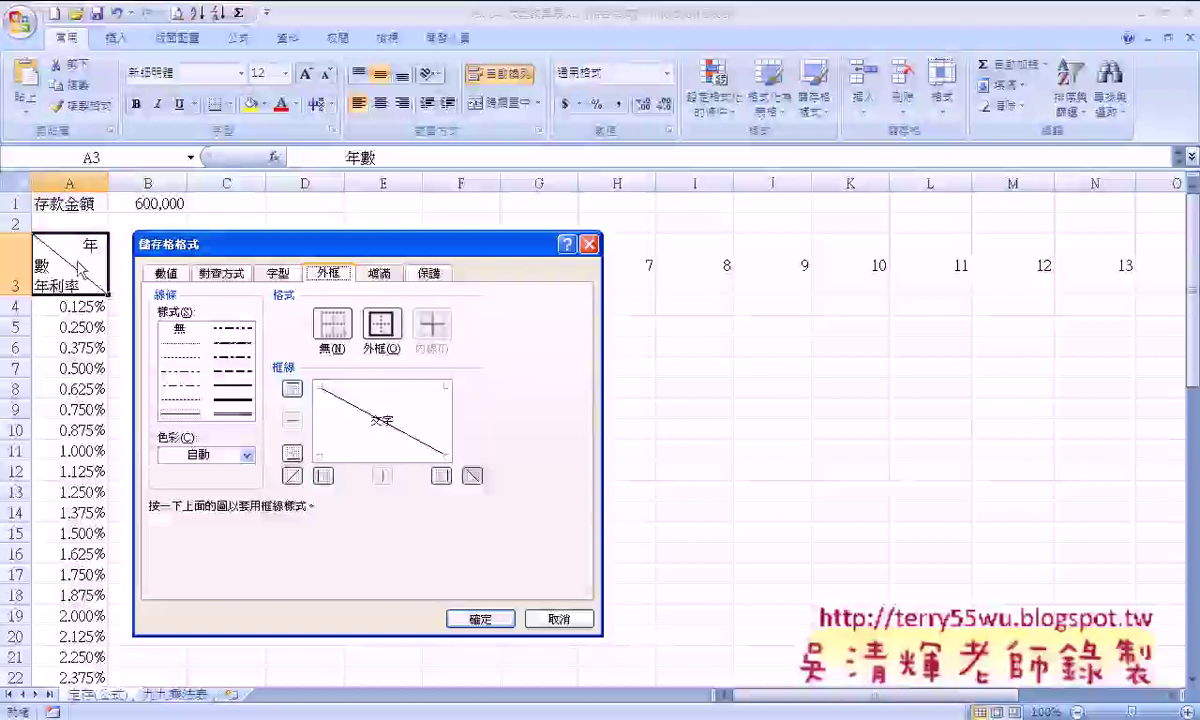
Step: Give the header cell a diagonal border and enter =B1*(1+A4)^B3 in cell B4
{"action": "left_click", "coordinate": [590, 245]}
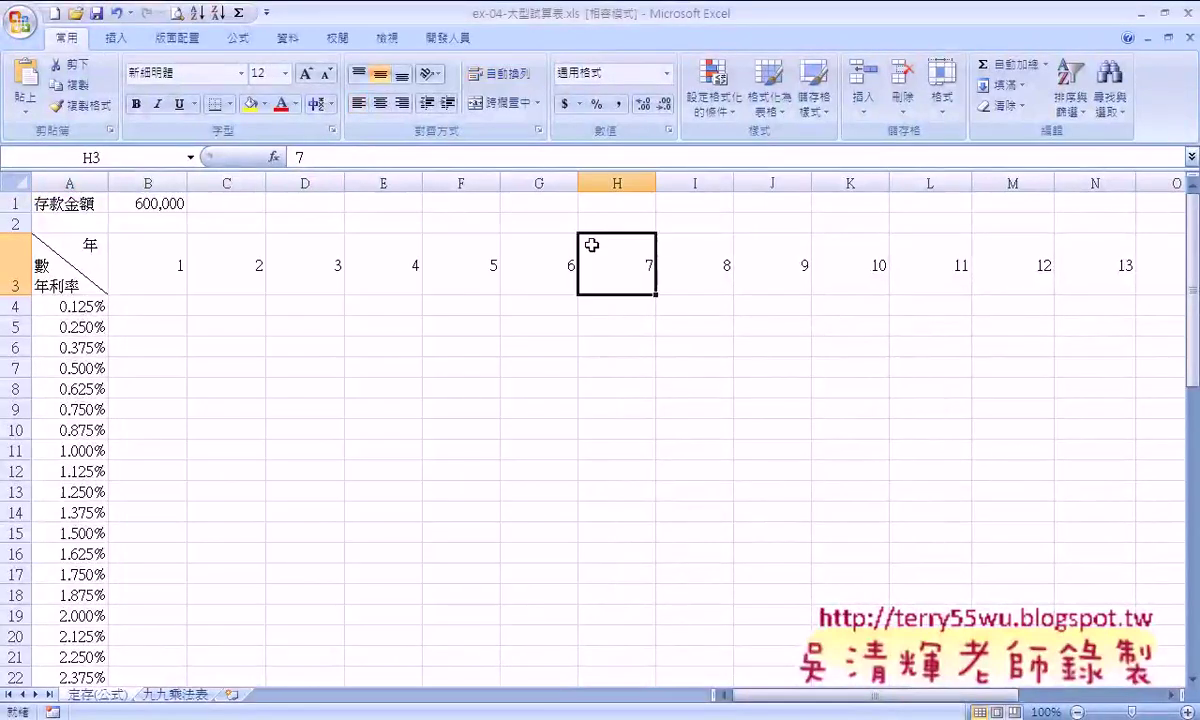
{"action": "double_click", "coordinate": [147, 304]}
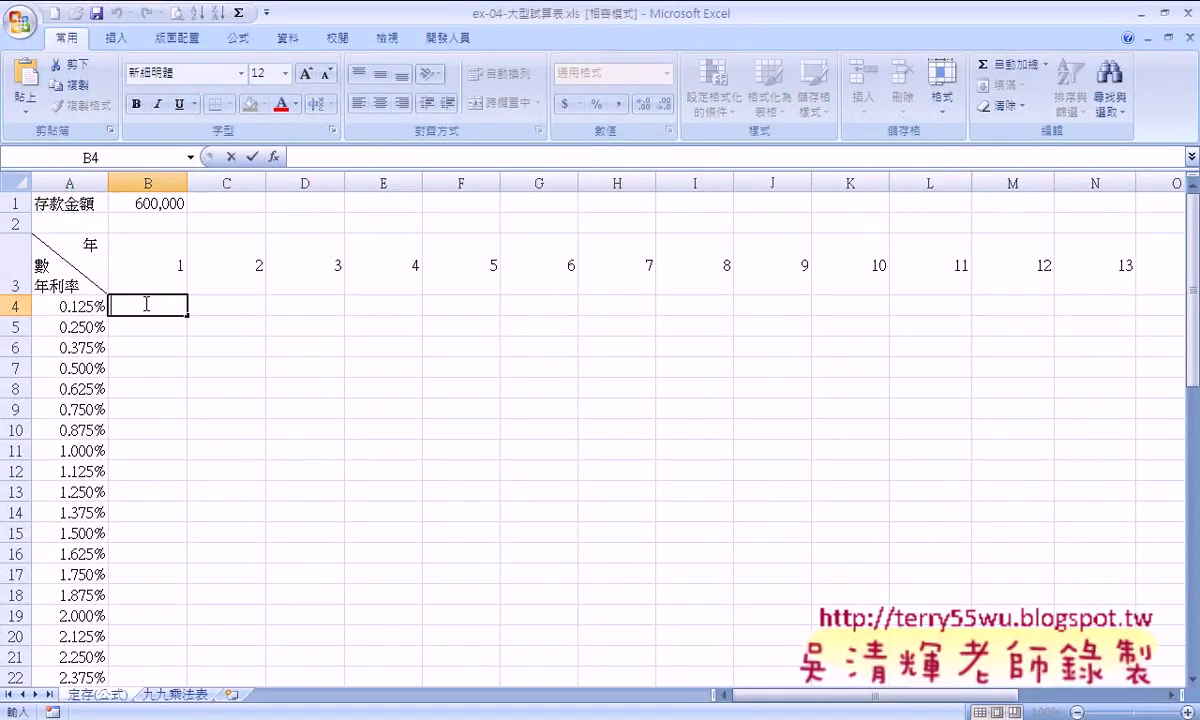
{"action": "left_click", "coordinate": [356, 160]}
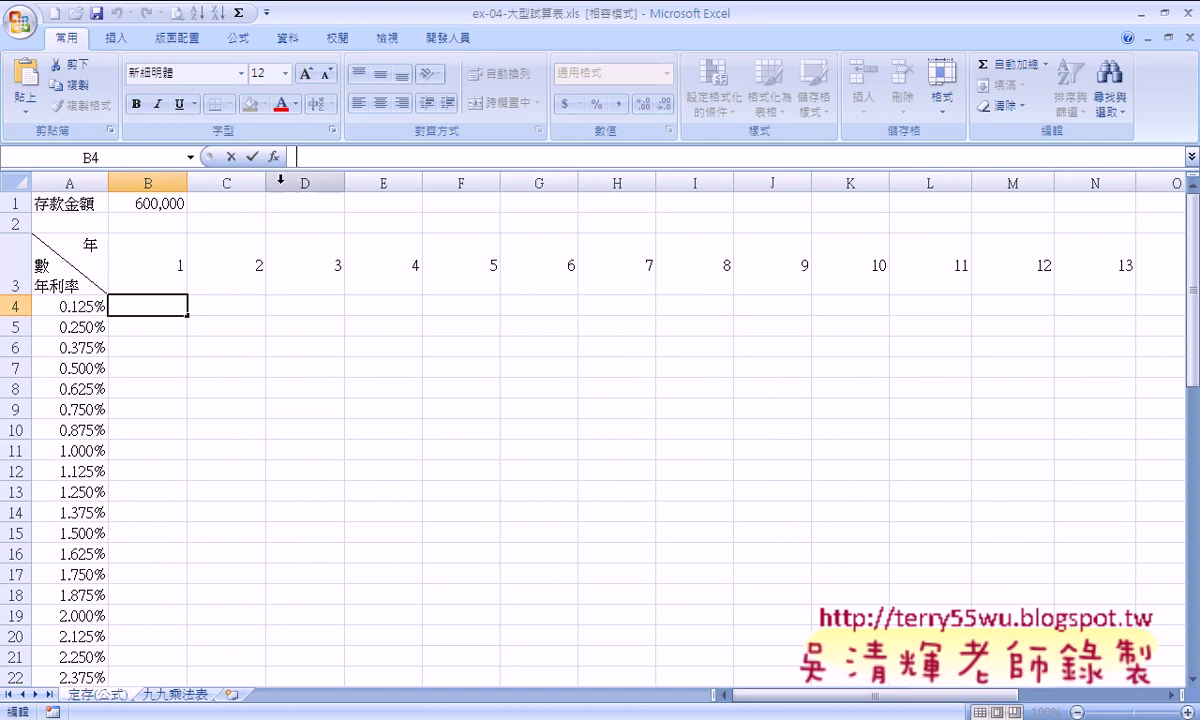
{"action": "type", "text": "-"}
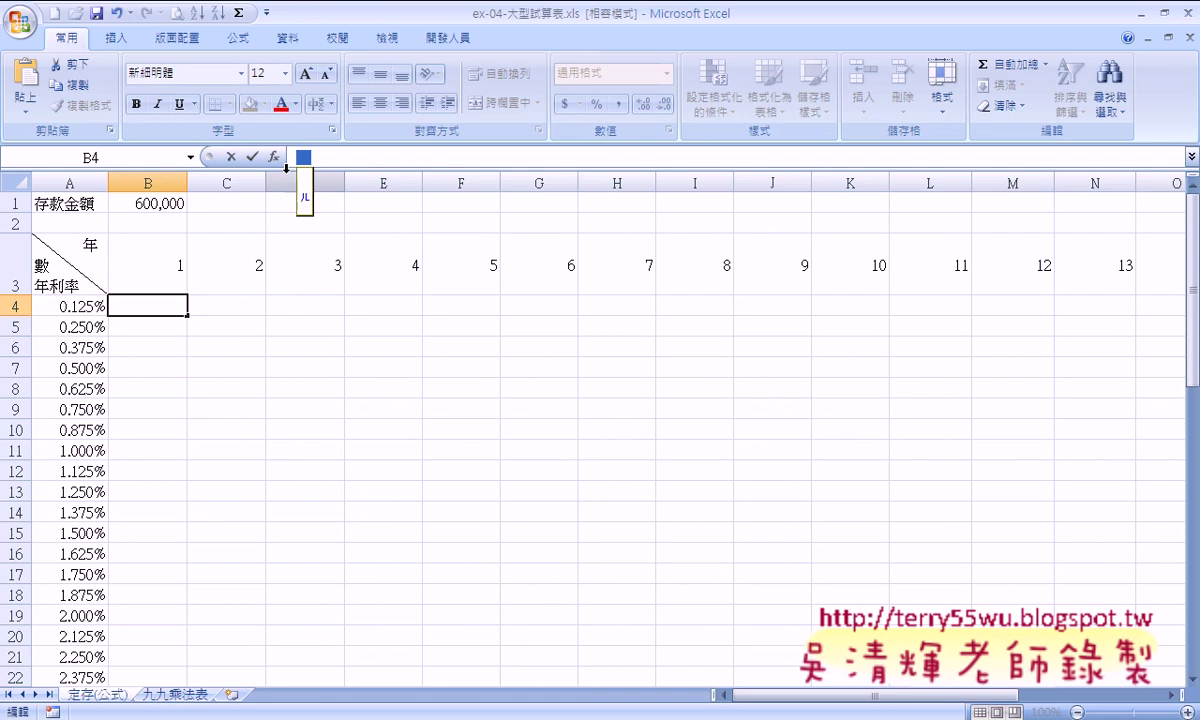
{"action": "key", "text": "BackSpace"}
{"action": "type", "text": "="}
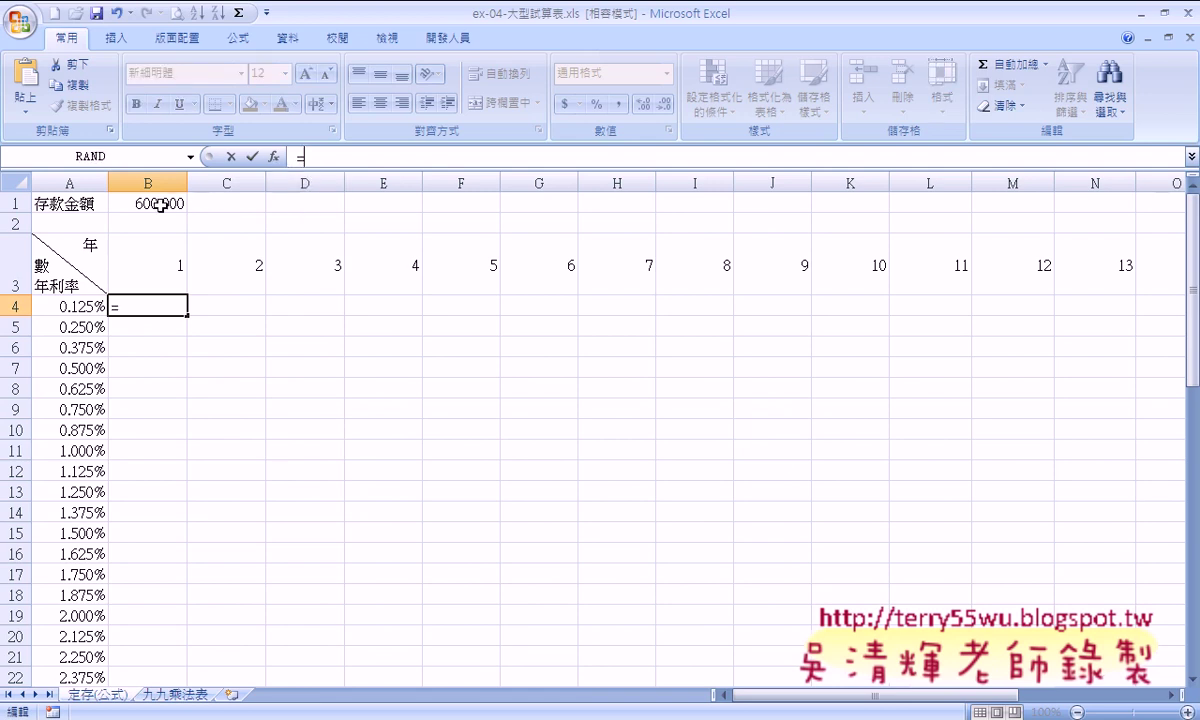
{"action": "left_click", "coordinate": [158, 203]}
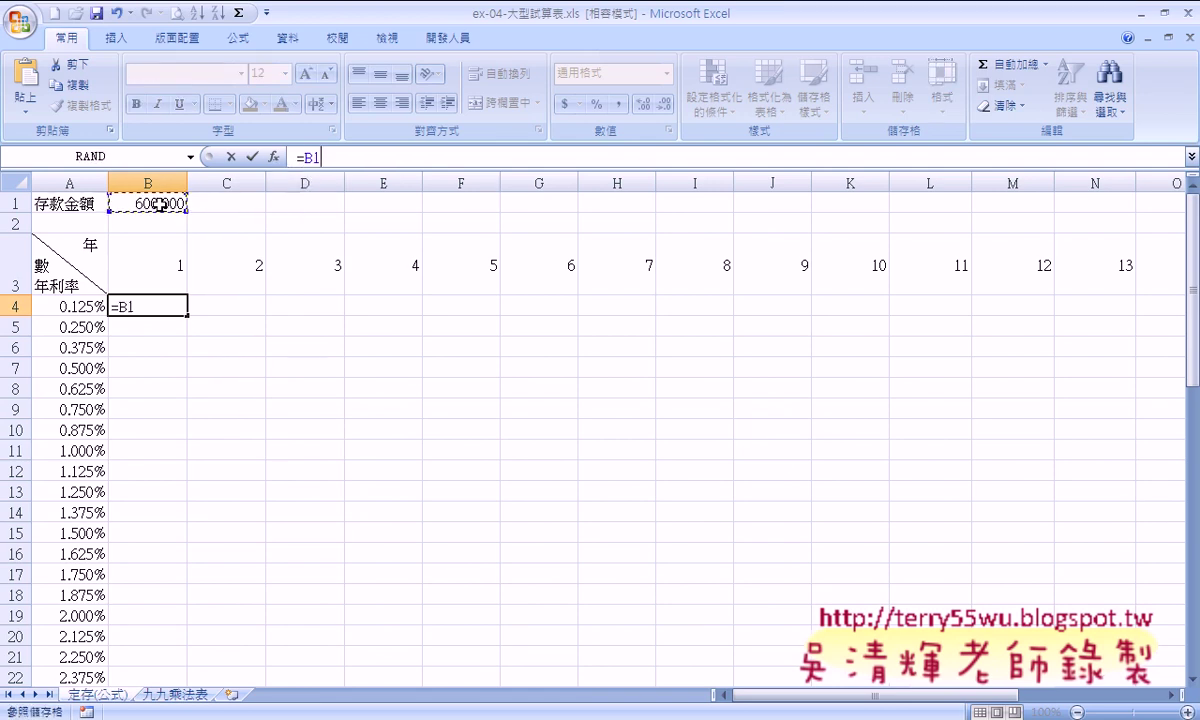
{"action": "type", "text": "*"}
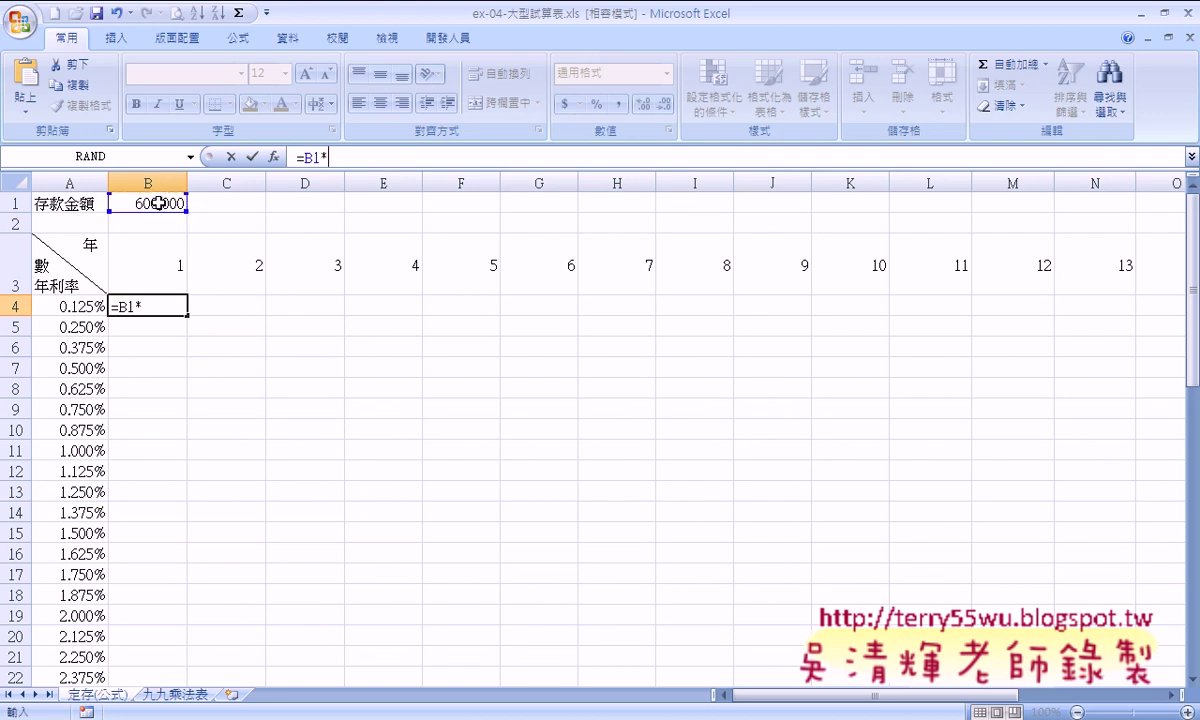
{"action": "type", "text": "(1"}
{"action": "type", "text": "+"}
{"action": "left_click", "coordinate": [90, 311]}
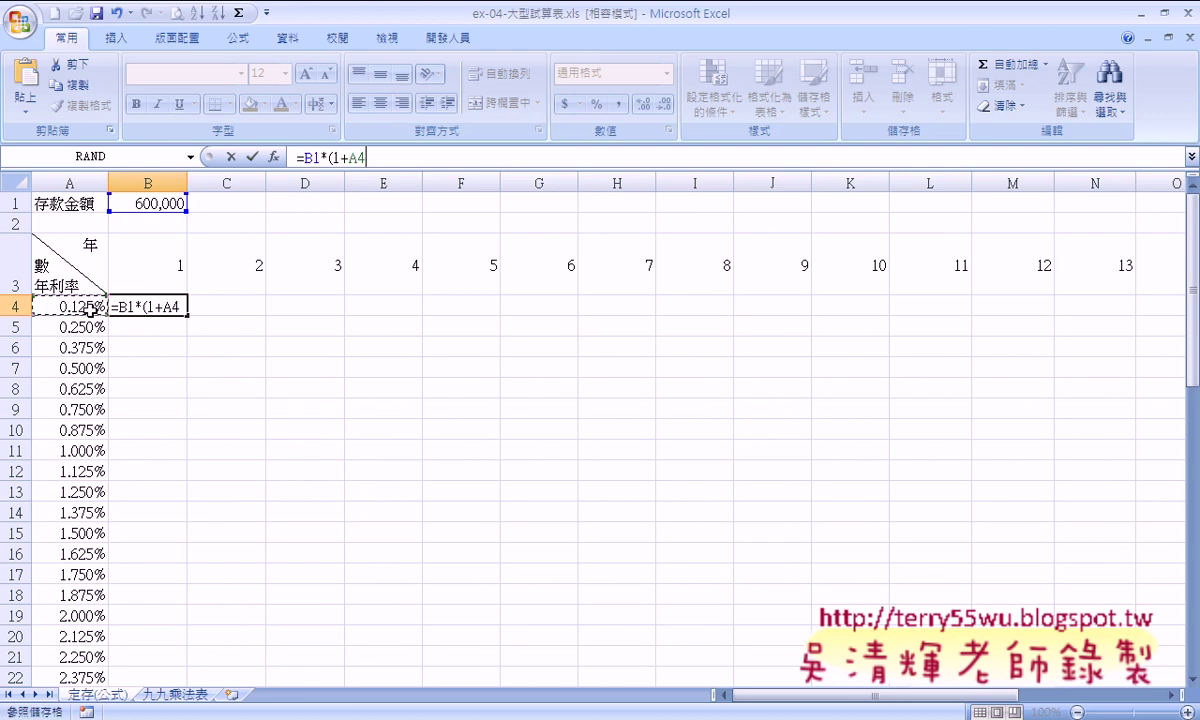
{"action": "type", "text": ")"}
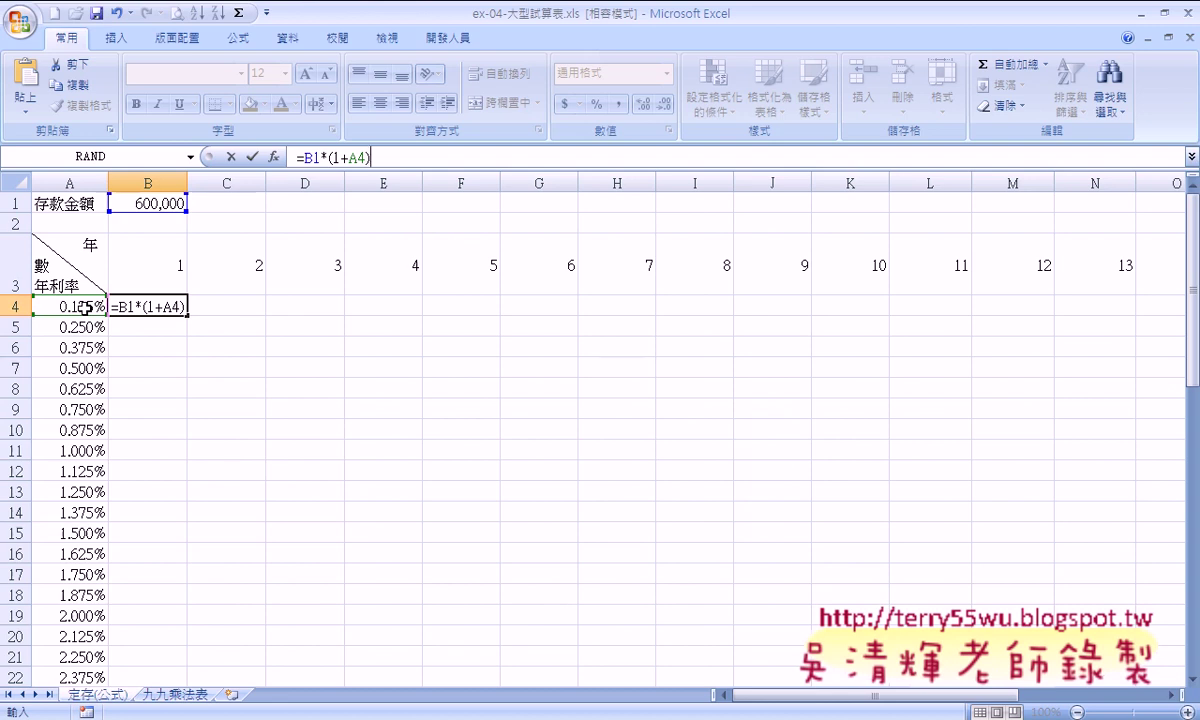
{"action": "type", "text": "^"}
{"action": "left_click", "coordinate": [164, 273]}
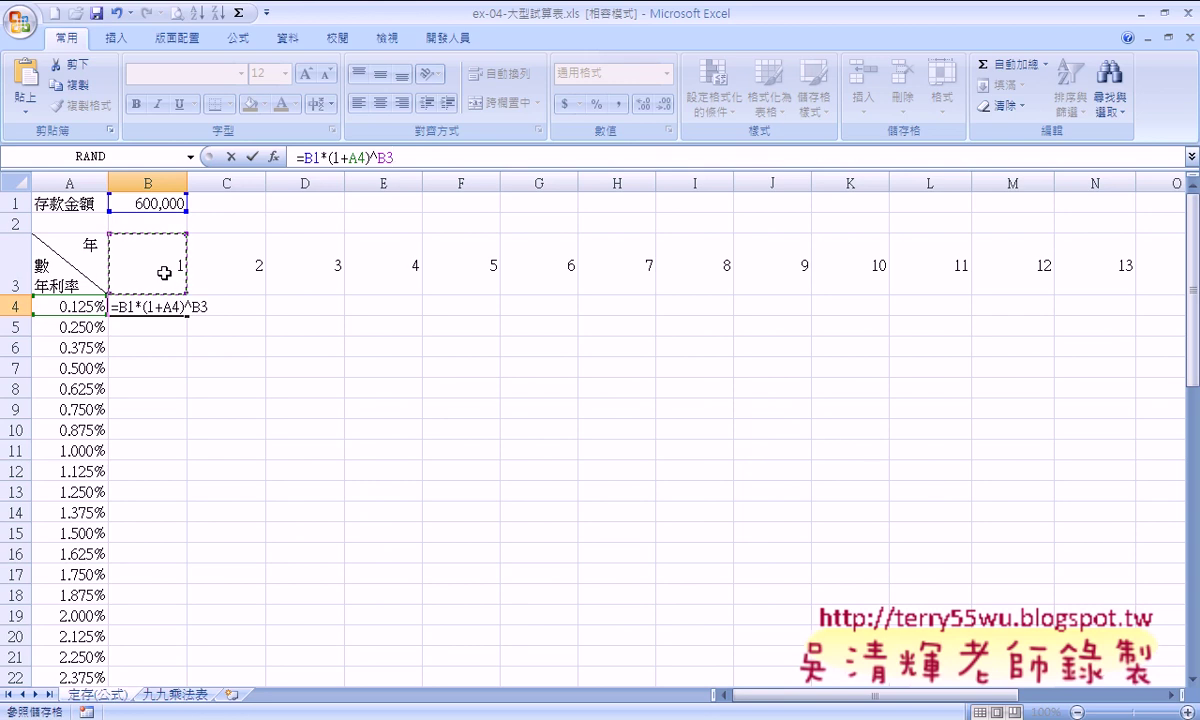
{"action": "left_click", "coordinate": [252, 157]}
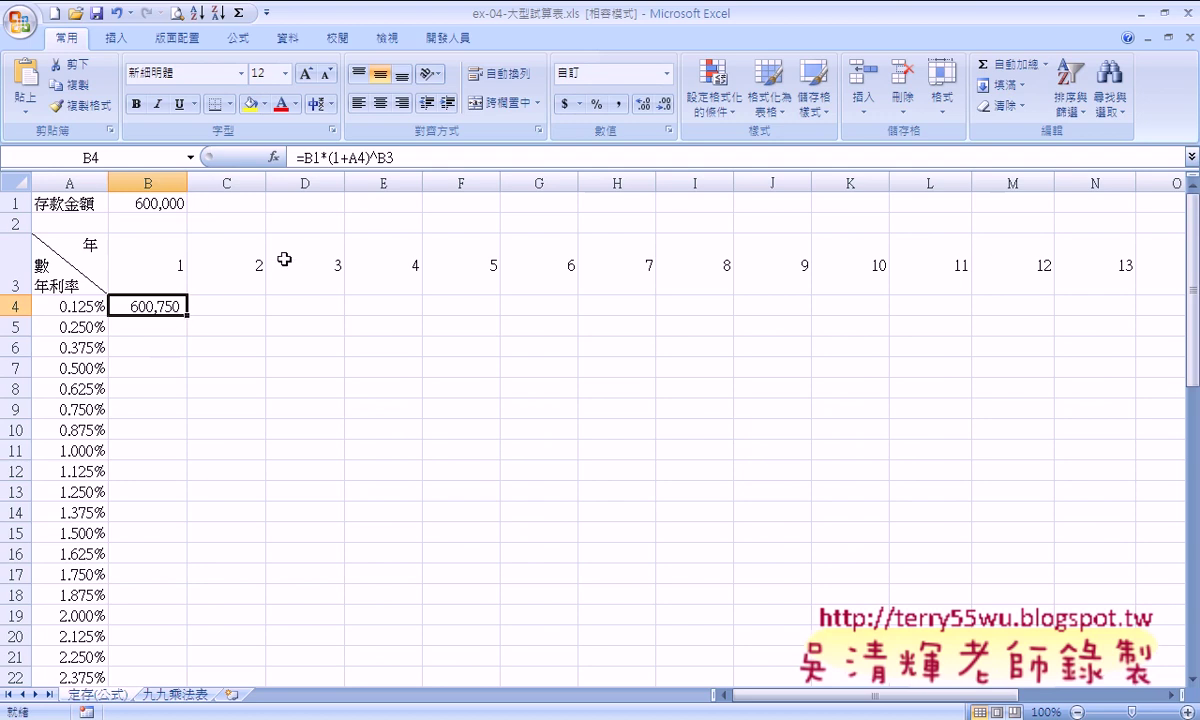
Step: Change B4's formula to =$B$1*(1+A4)^$B$3, with B1 and B3 absolute and A4 relative
{"action": "left_click", "coordinate": [313, 158]}
{"action": "left_click", "coordinate": [314, 158]}
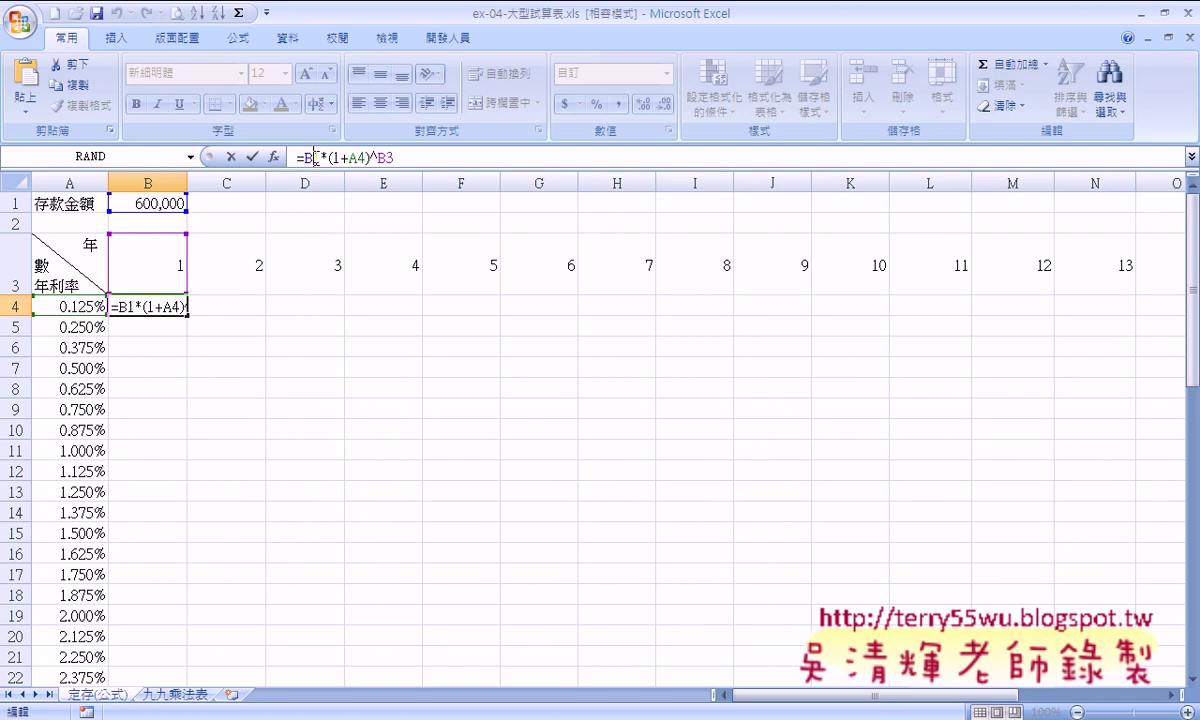
{"action": "key", "text": "F4"}
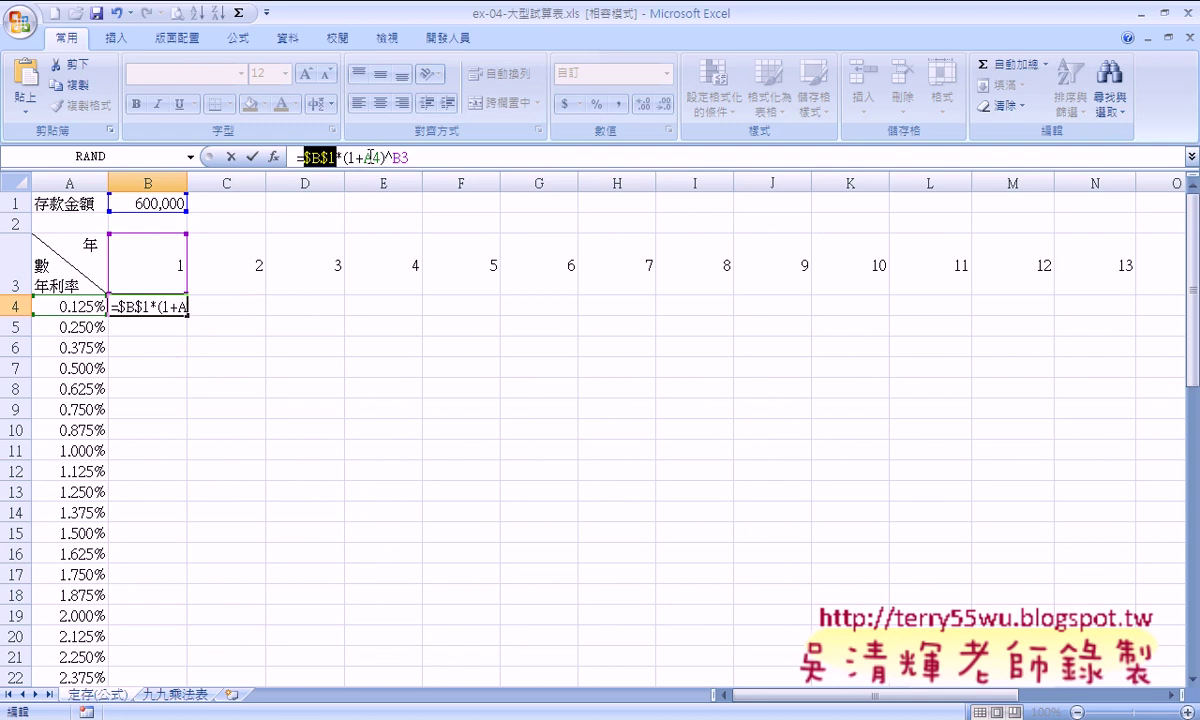
{"action": "left_click", "coordinate": [371, 155]}
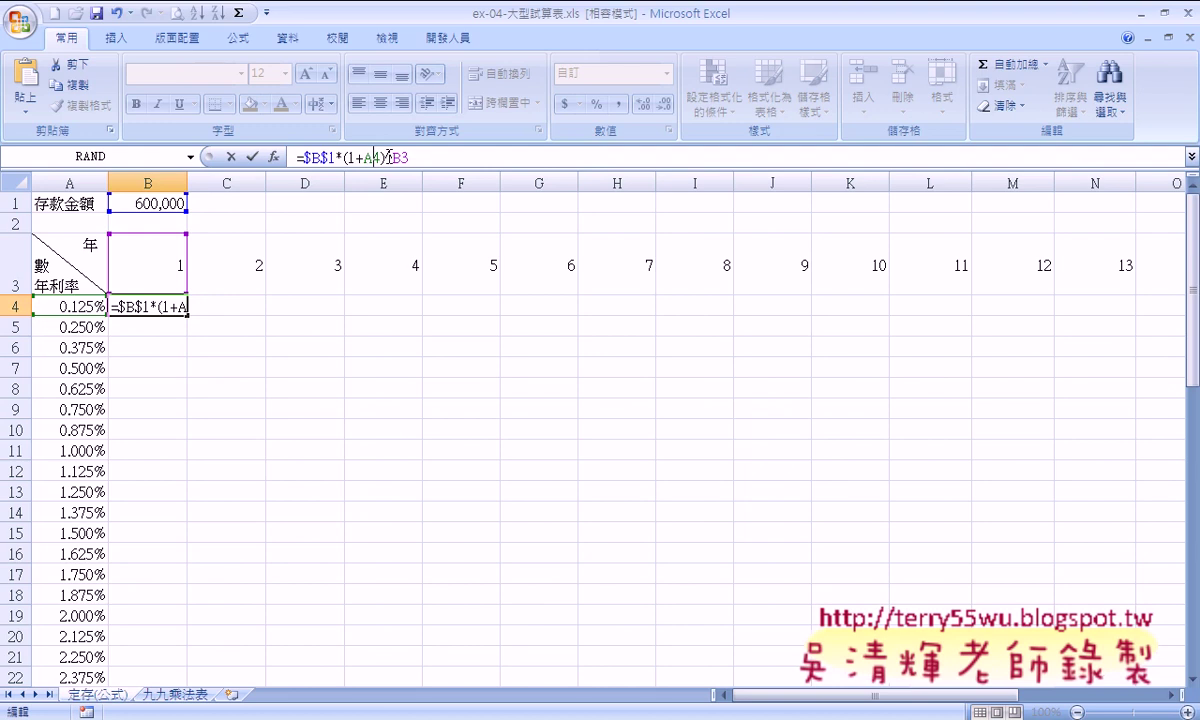
{"action": "key", "text": "F4"}
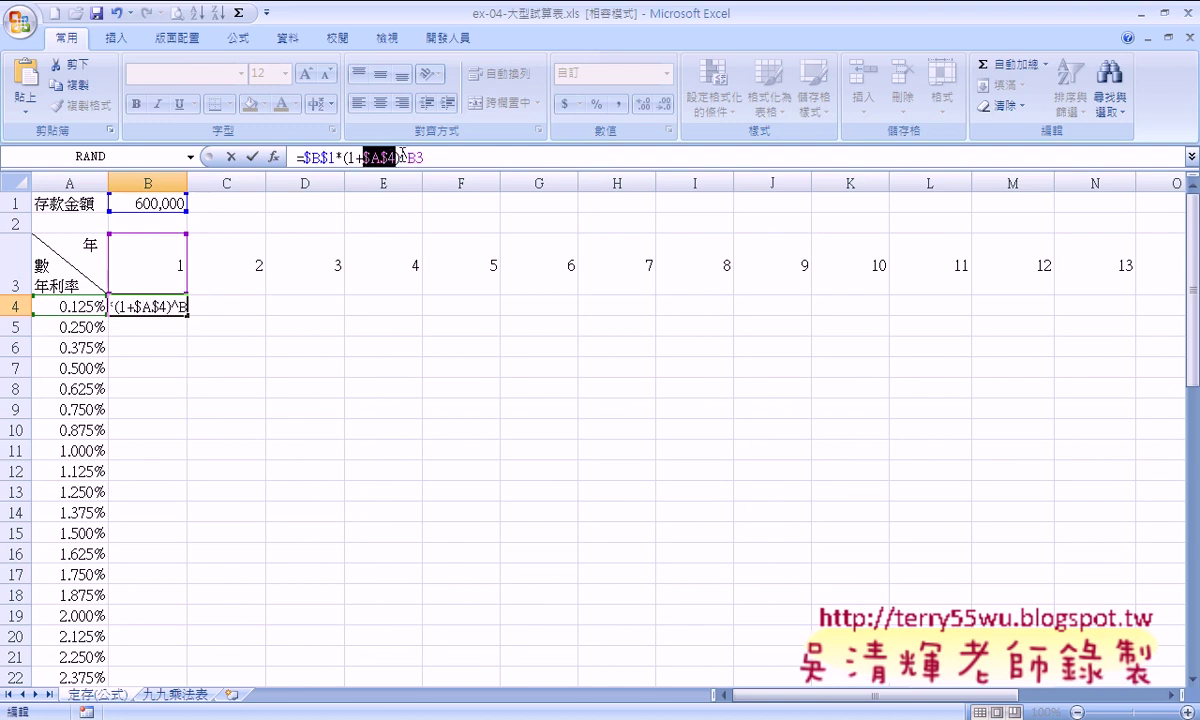
{"action": "left_click", "coordinate": [418, 156]}
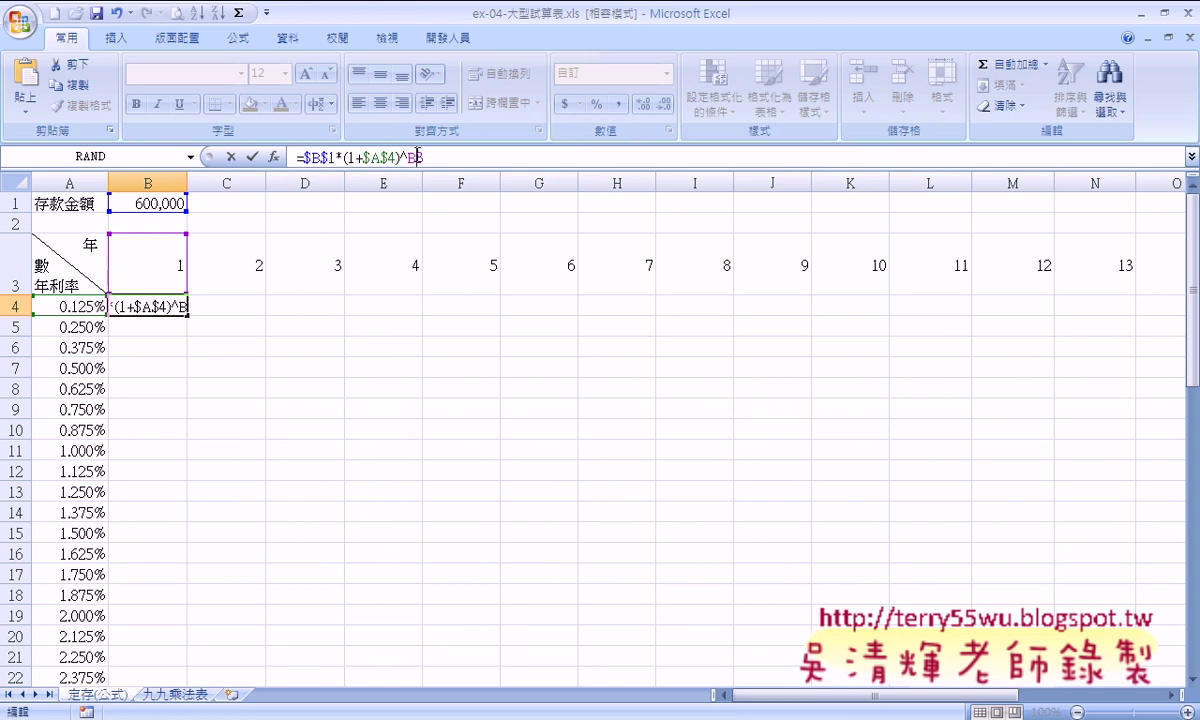
{"action": "key", "text": "F4"}
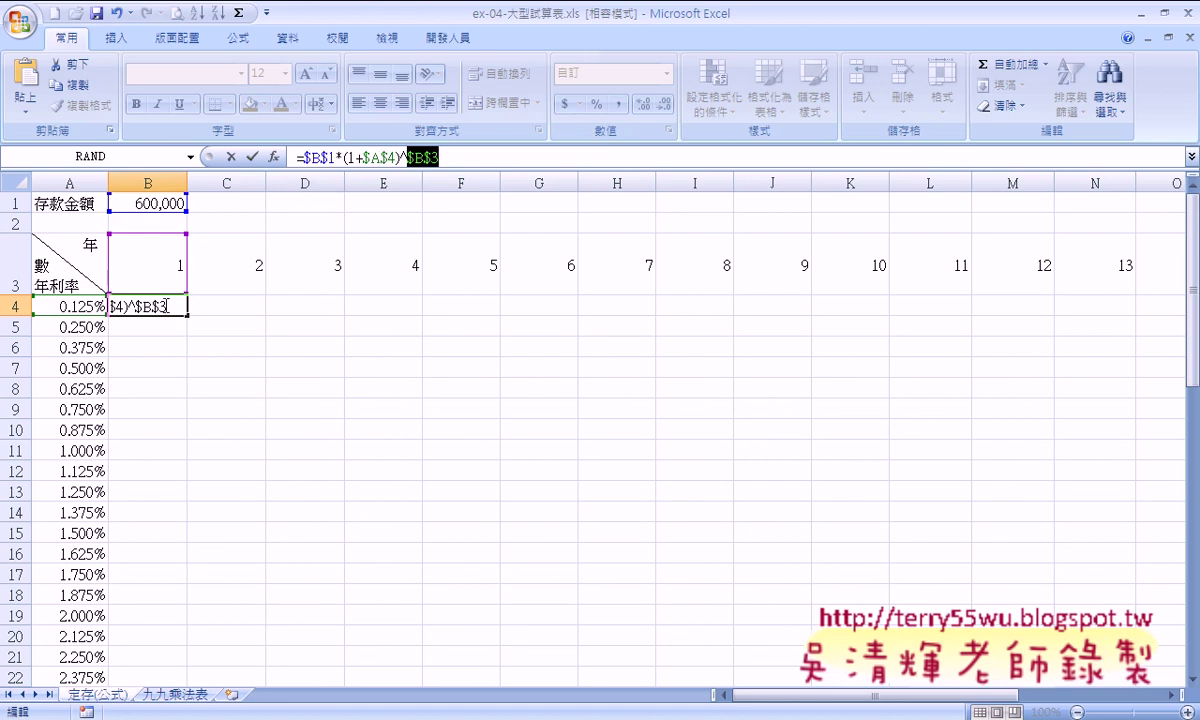
{"action": "left_click_drag", "start_coordinate": [382, 156], "coordinate": [389, 156]}
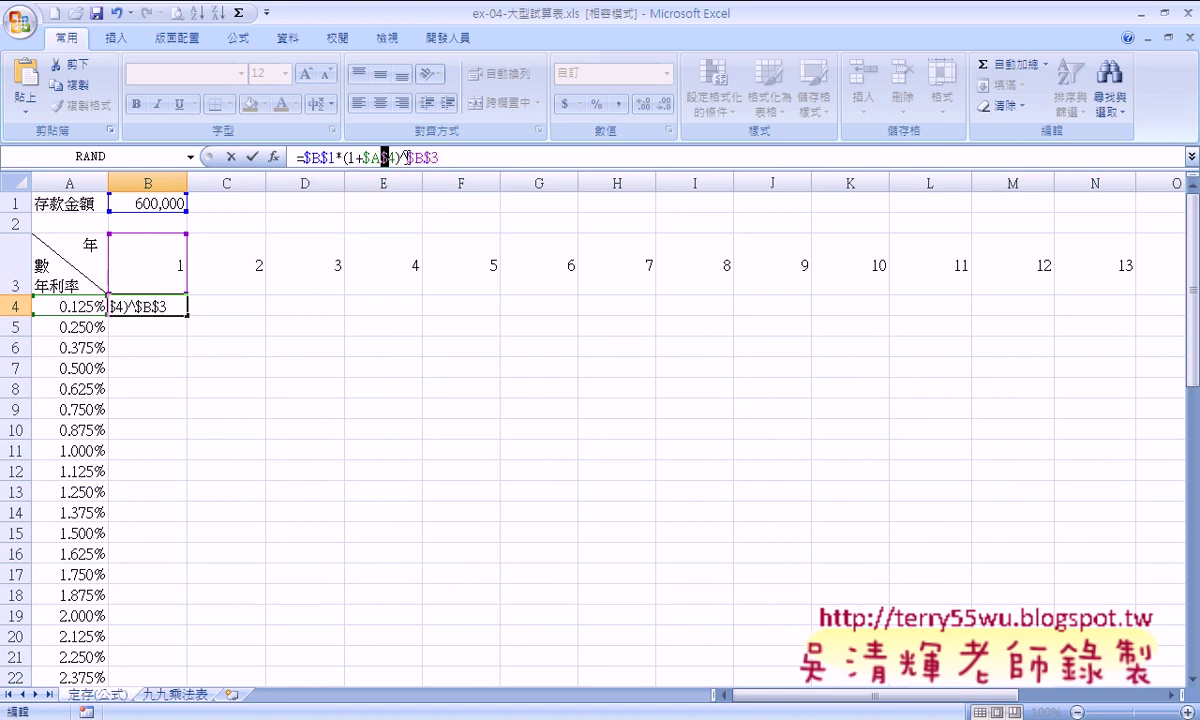
{"action": "key", "text": "F4"}
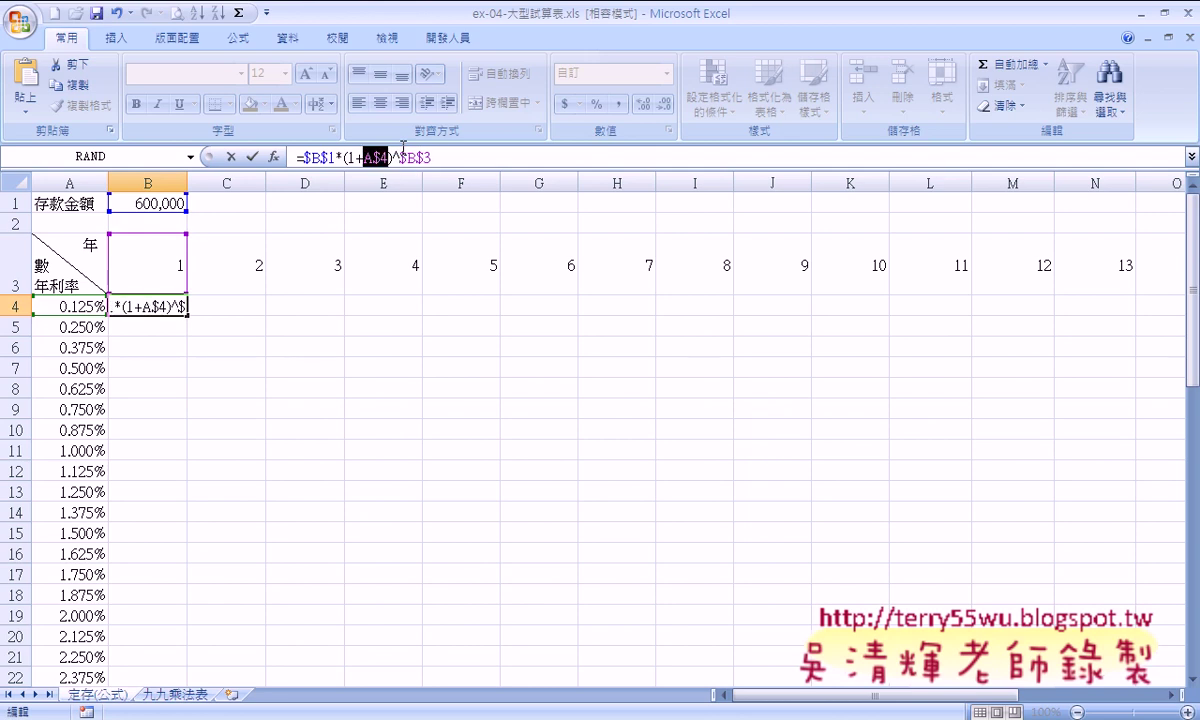
{"action": "key", "text": "F4"}
{"action": "key", "text": "F4"}
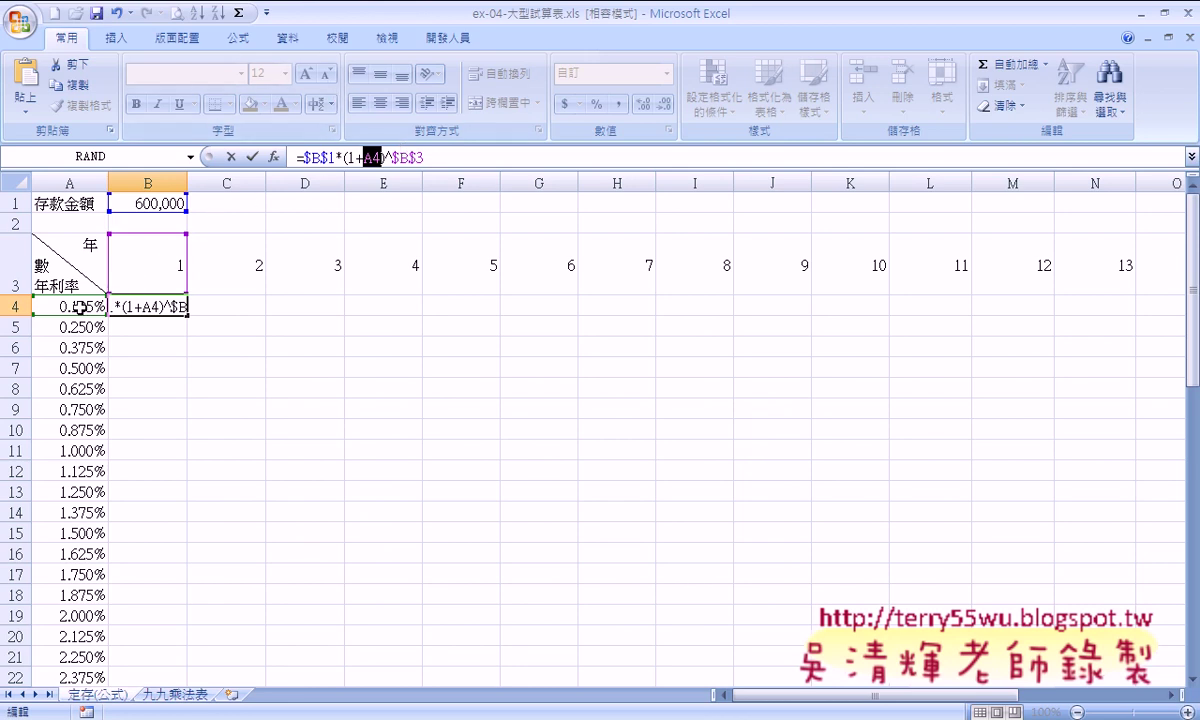
{"action": "left_click", "coordinate": [250, 157]}
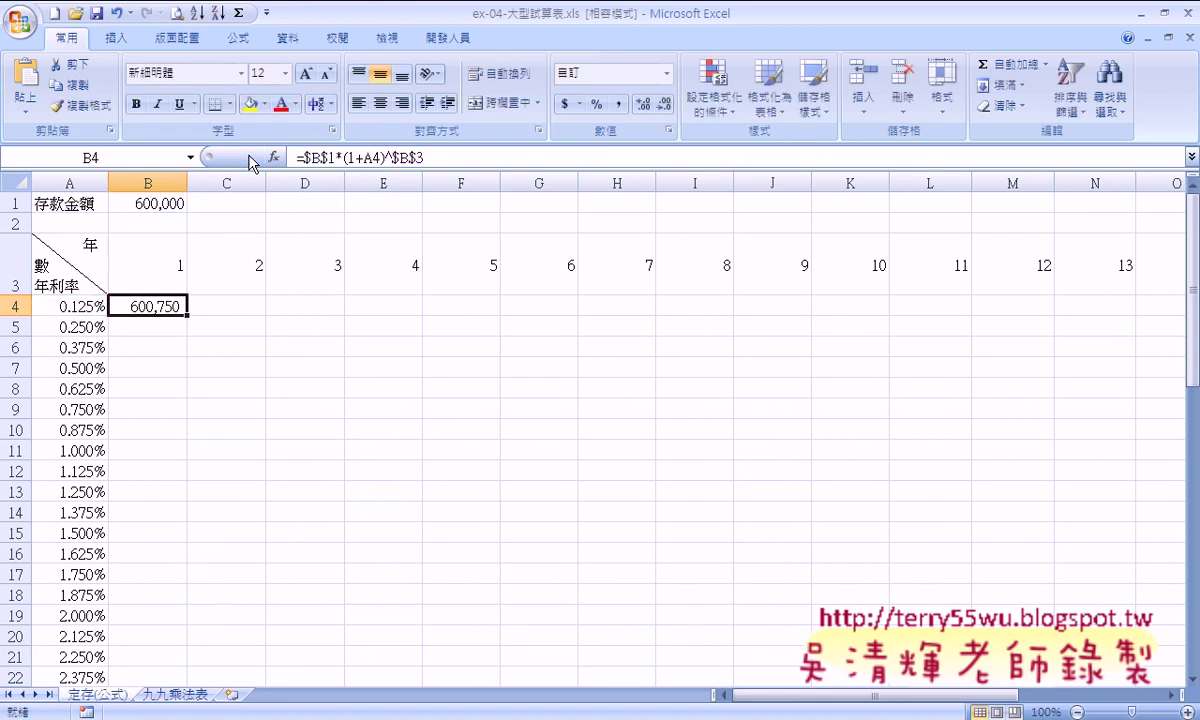
Step: Fill the B4 formula down the rate rows and across into column C, then check C4
{"action": "double_click", "coordinate": [190, 306]}
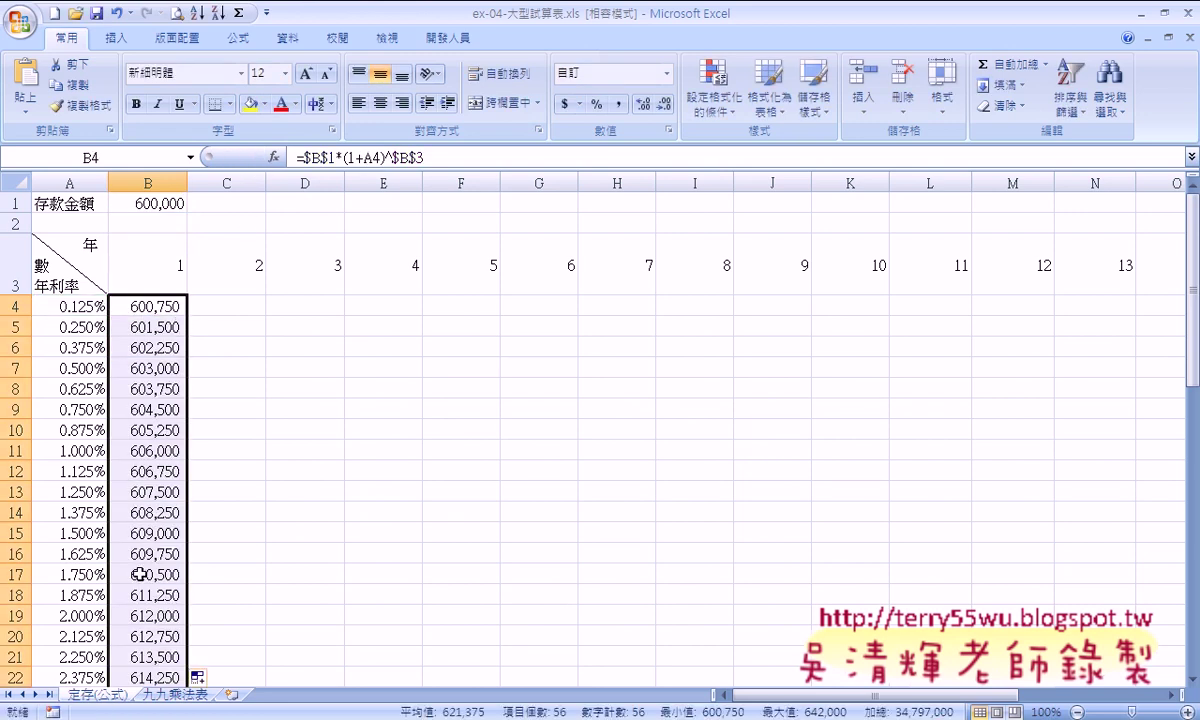
{"action": "scroll", "coordinate": [163, 539], "scroll_direction": "down", "scroll_amount": 3}
{"action": "scroll", "coordinate": [162, 530], "scroll_direction": "down", "scroll_amount": 6}
{"action": "scroll", "coordinate": [161, 524], "scroll_direction": "down", "scroll_amount": 4}
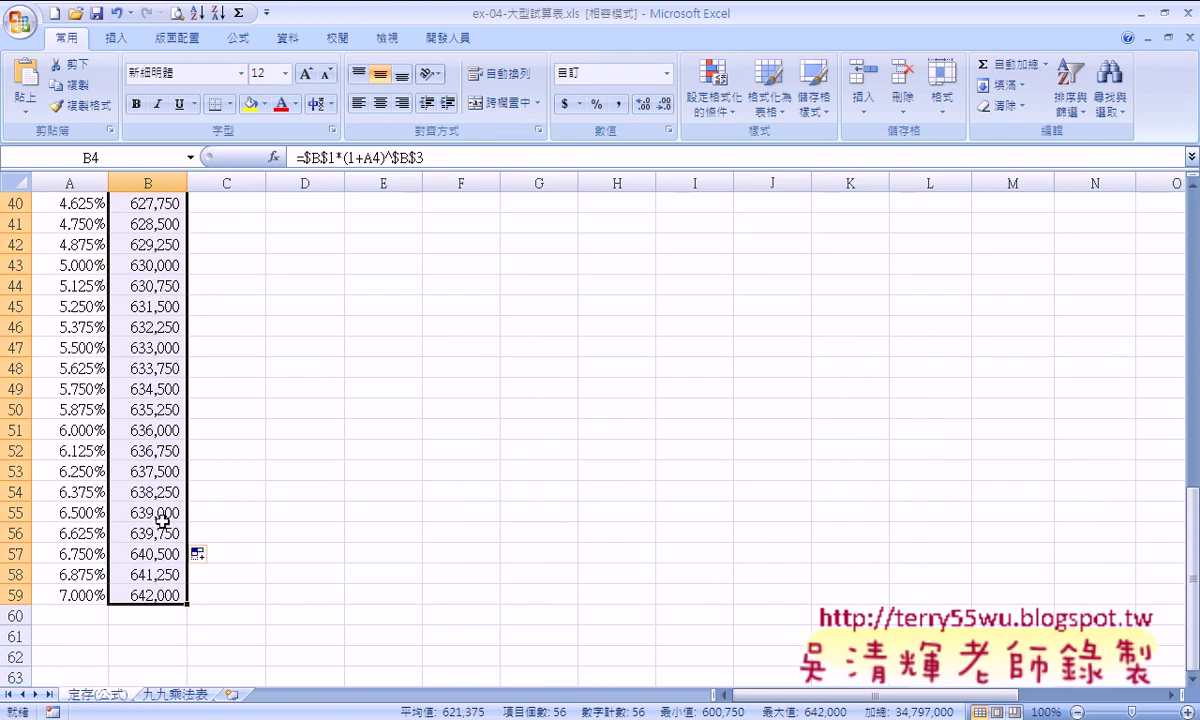
{"action": "scroll", "coordinate": [168, 500], "scroll_direction": "down", "scroll_amount": 4}
{"action": "scroll", "coordinate": [173, 470], "scroll_direction": "up", "scroll_amount": 1}
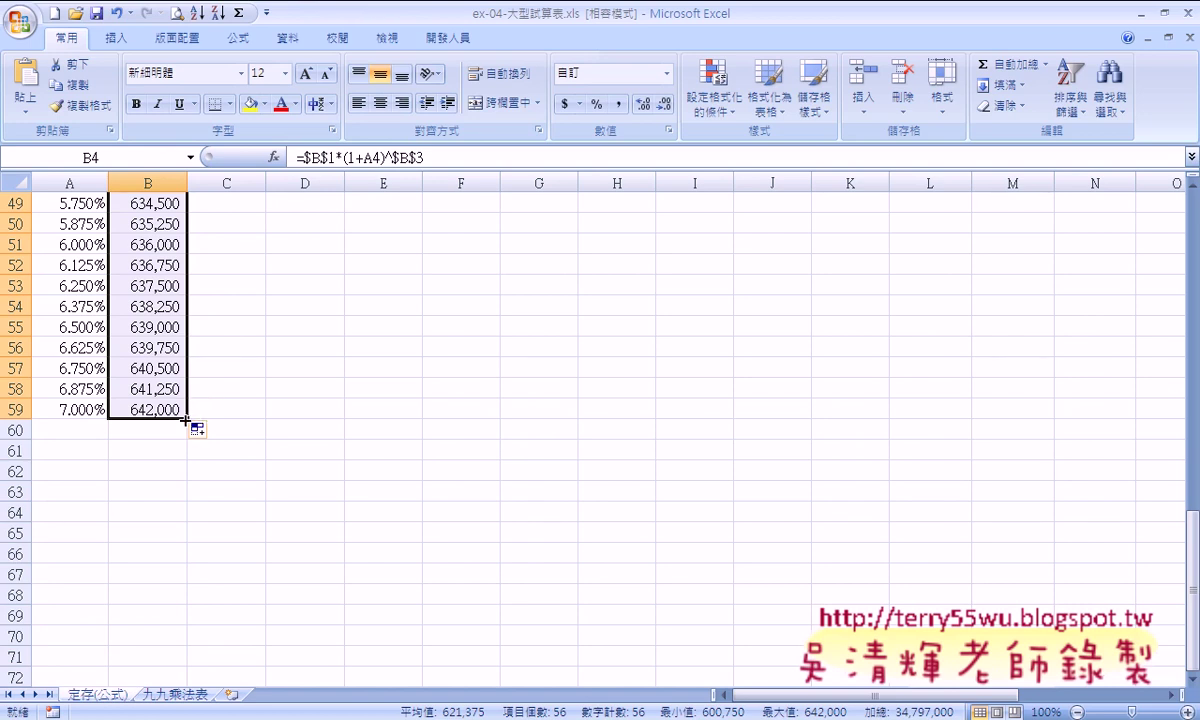
{"action": "mouse_move", "coordinate": [186, 418]}
{"action": "left_mouse_down"}
{"action": "mouse_move", "coordinate": [676, 421]}
{"action": "mouse_move", "coordinate": [266, 421]}
{"action": "left_mouse_up"}
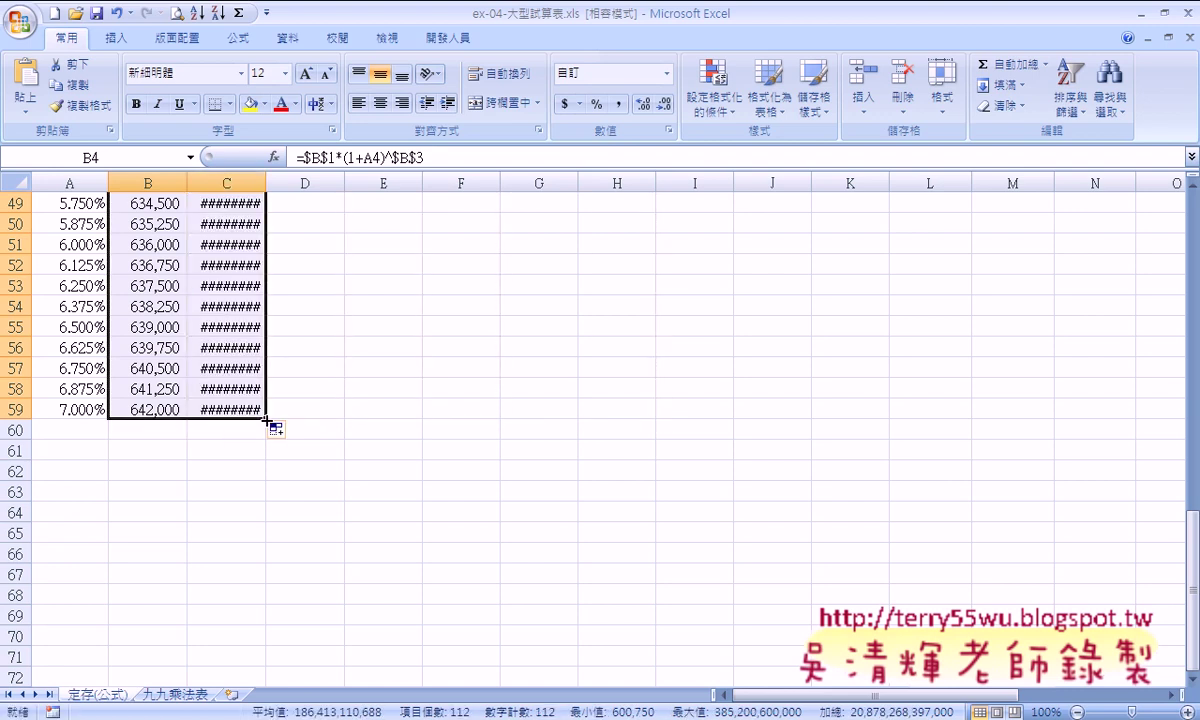
{"action": "scroll", "coordinate": [279, 418], "scroll_direction": "up", "scroll_amount": 2}
{"action": "scroll", "coordinate": [280, 415], "scroll_direction": "up", "scroll_amount": 13}
{"action": "scroll", "coordinate": [280, 415], "scroll_direction": "up", "scroll_amount": 2}
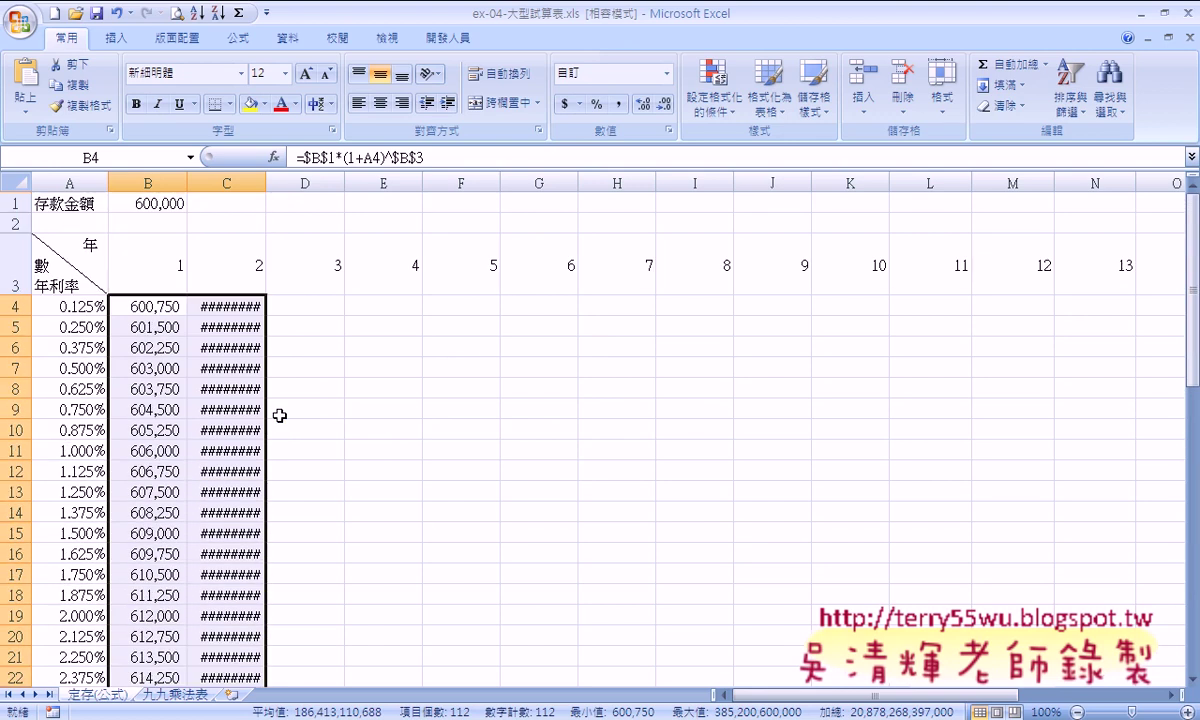
{"action": "left_click", "coordinate": [241, 309]}
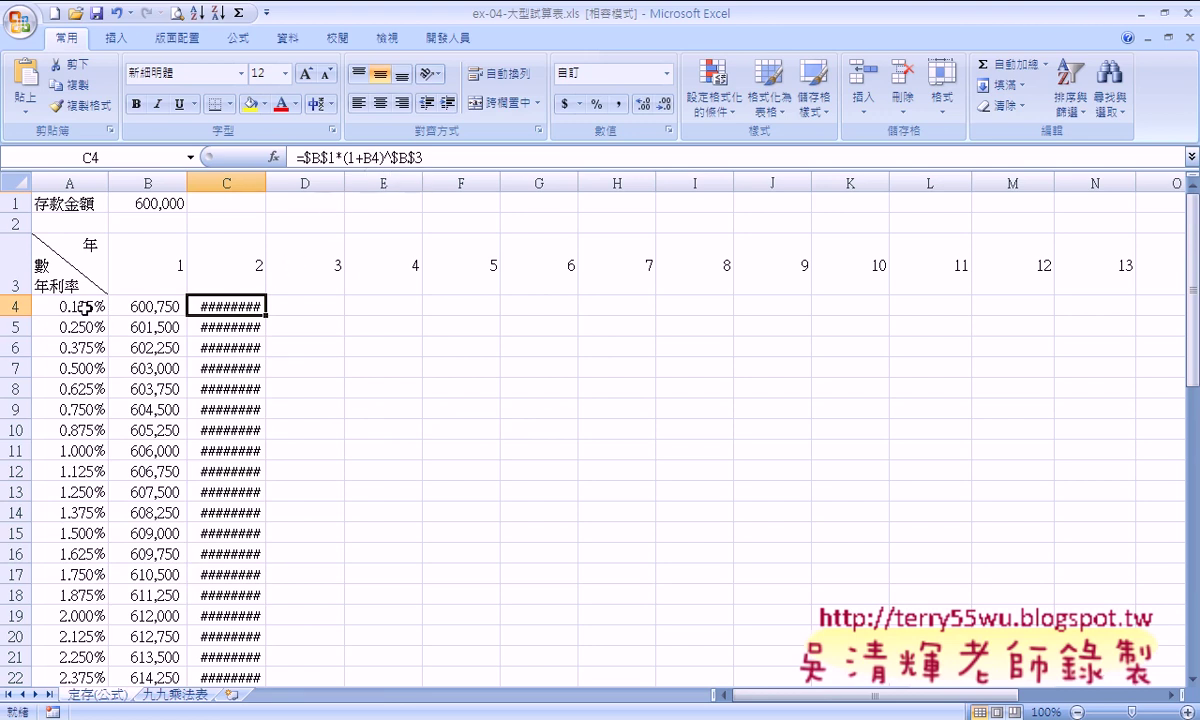
Step: Correct the B4 formula to =$B$1*(1+$A4)^B$3
{"action": "left_click", "coordinate": [153, 311]}
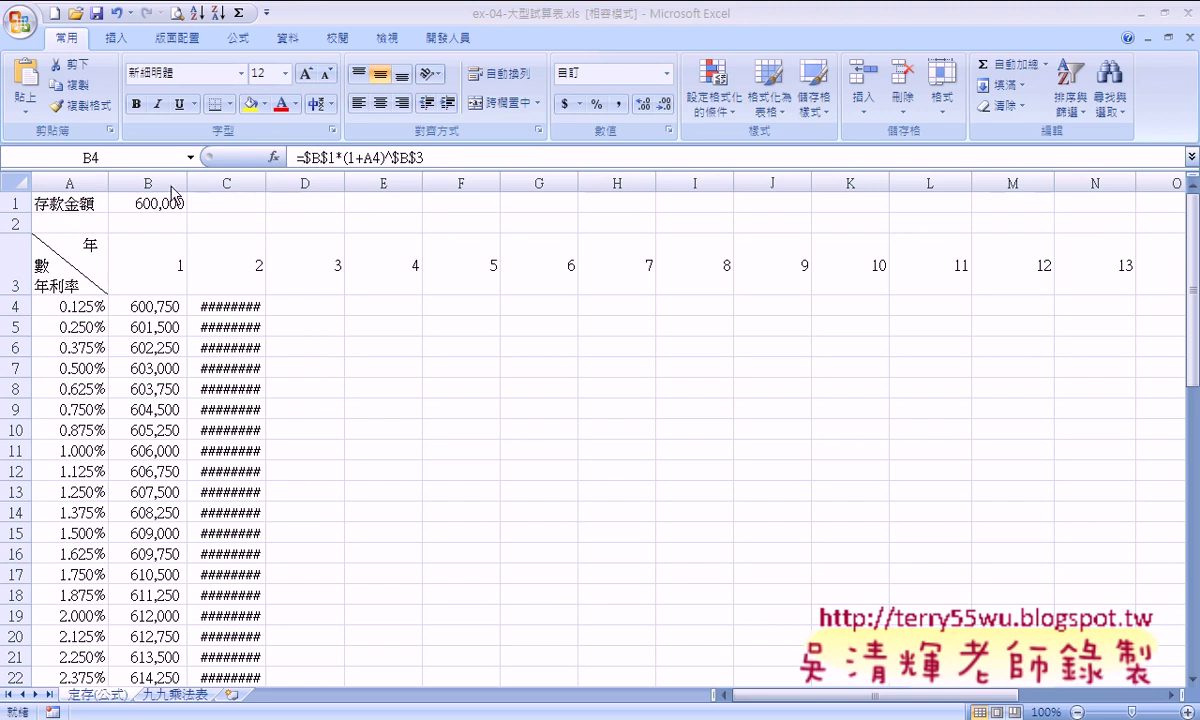
{"action": "left_click", "coordinate": [365, 157]}
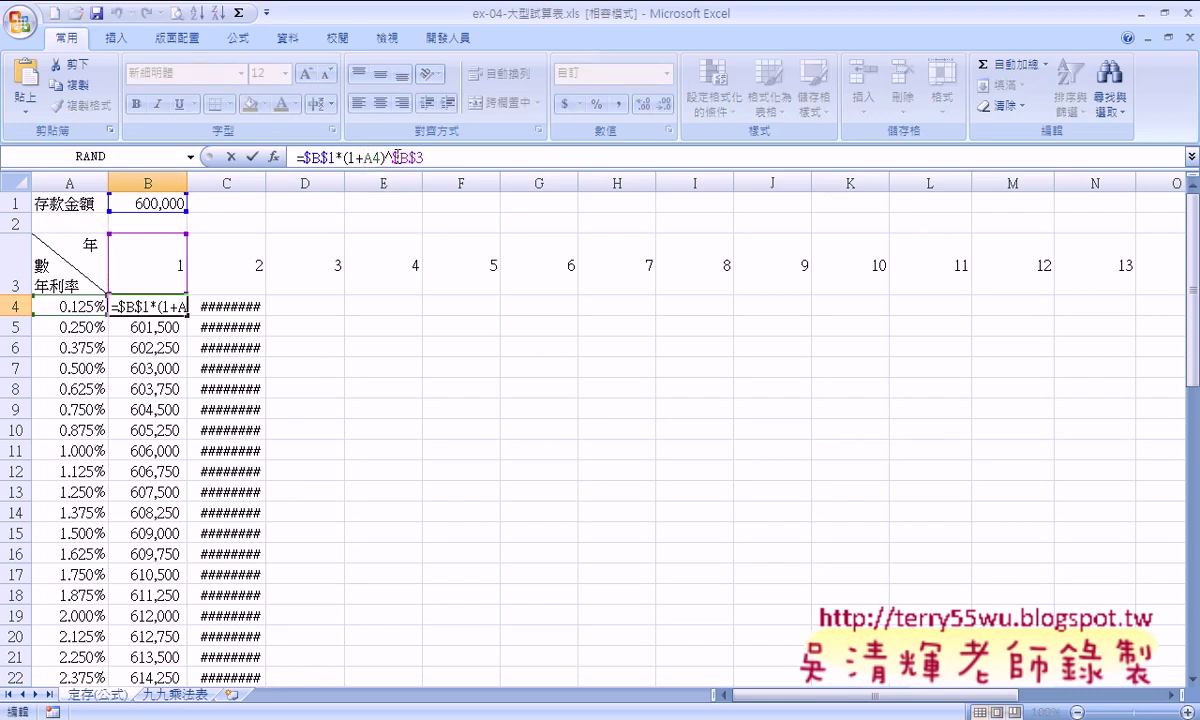
{"action": "type", "text": "$"}
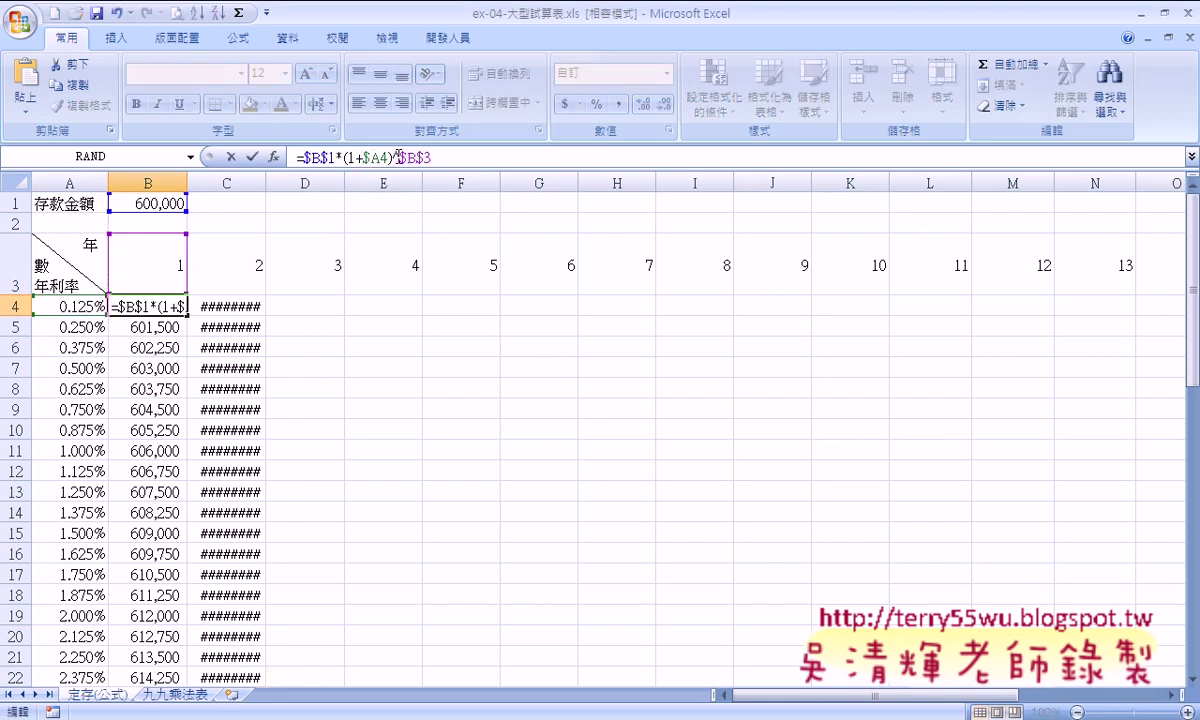
{"action": "left_click", "coordinate": [399, 157]}
{"action": "key", "text": "Delete"}
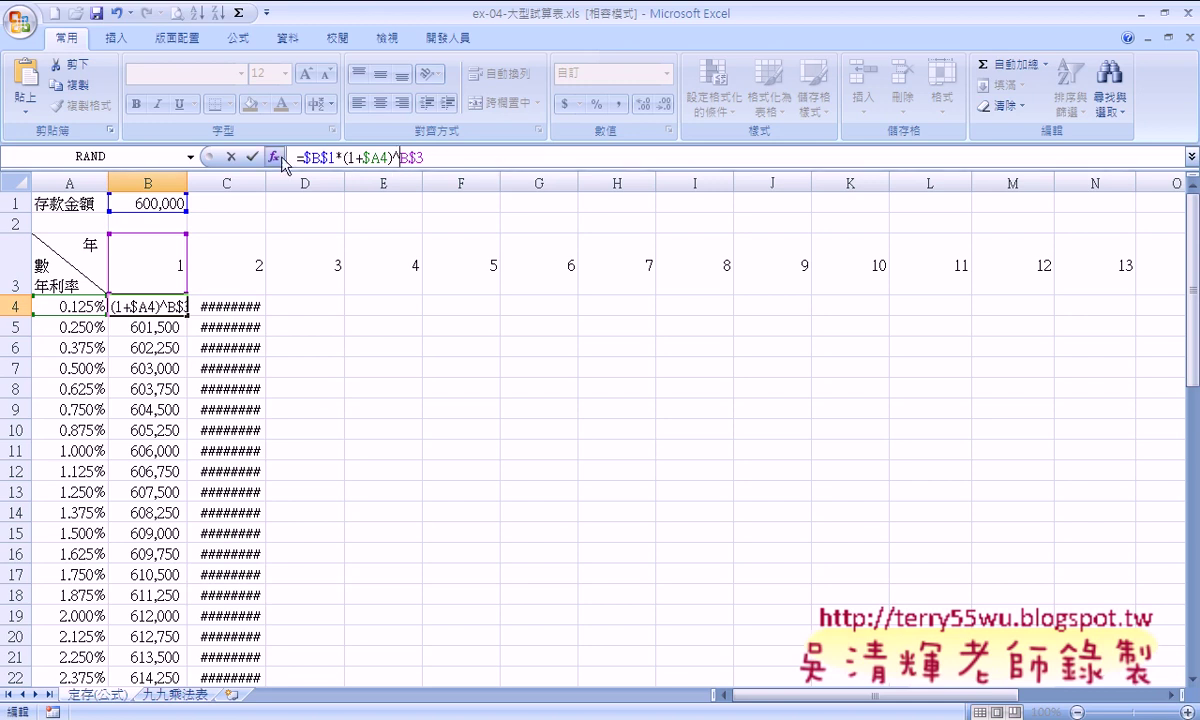
{"action": "left_click", "coordinate": [253, 157]}
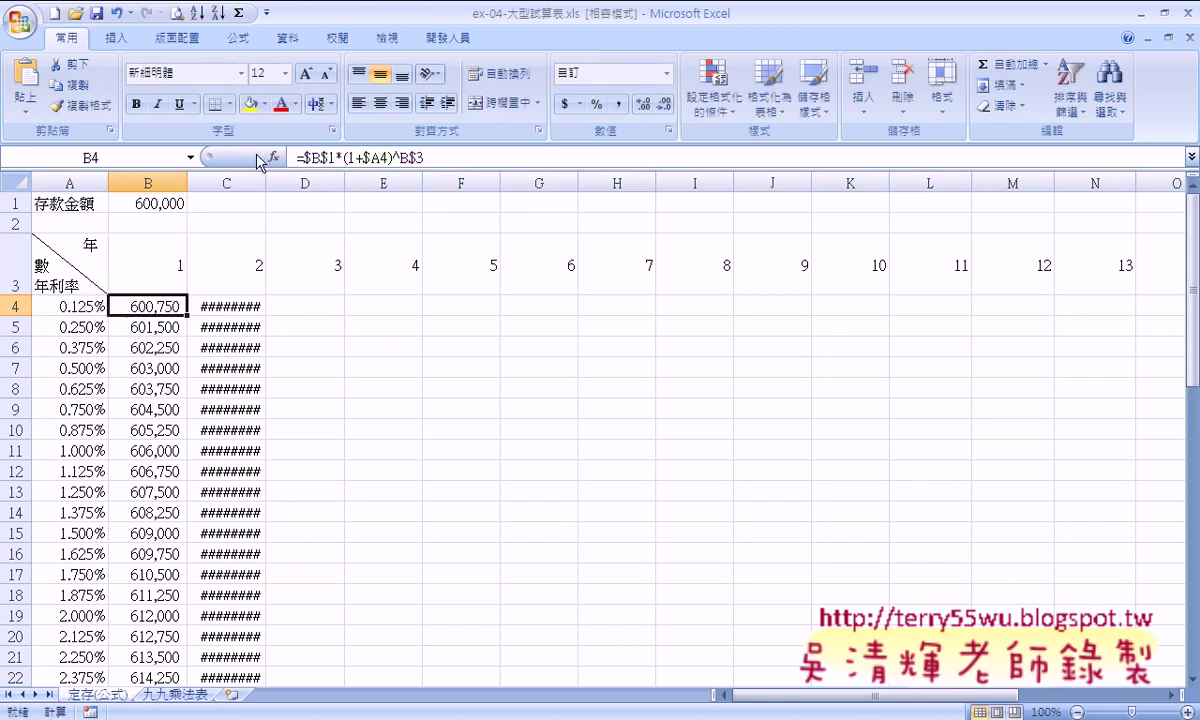
Step: Refill the corrected formula down column B to row 59 and across into column C
{"action": "double_click", "coordinate": [188, 318]}
{"action": "scroll", "coordinate": [176, 330], "scroll_direction": "down", "scroll_amount": 2}
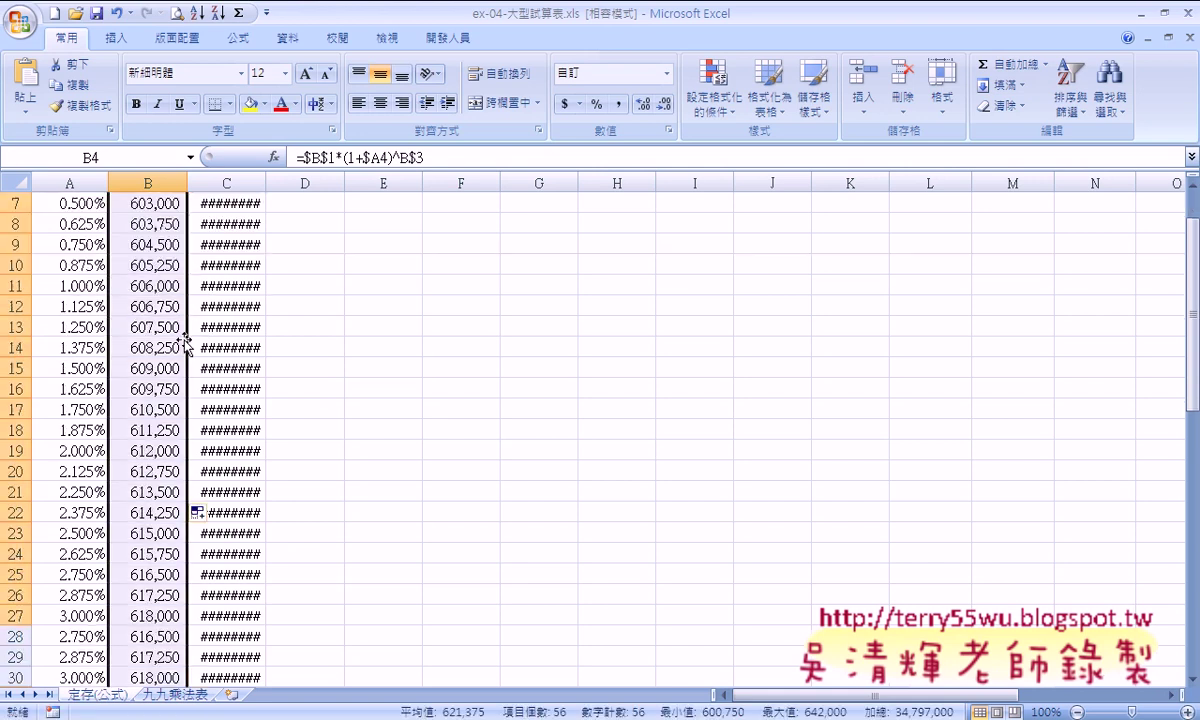
{"action": "scroll", "coordinate": [176, 337], "scroll_direction": "down", "scroll_amount": 4}
{"action": "scroll", "coordinate": [176, 336], "scroll_direction": "down", "scroll_amount": 6}
{"action": "scroll", "coordinate": [175, 330], "scroll_direction": "down", "scroll_amount": 2}
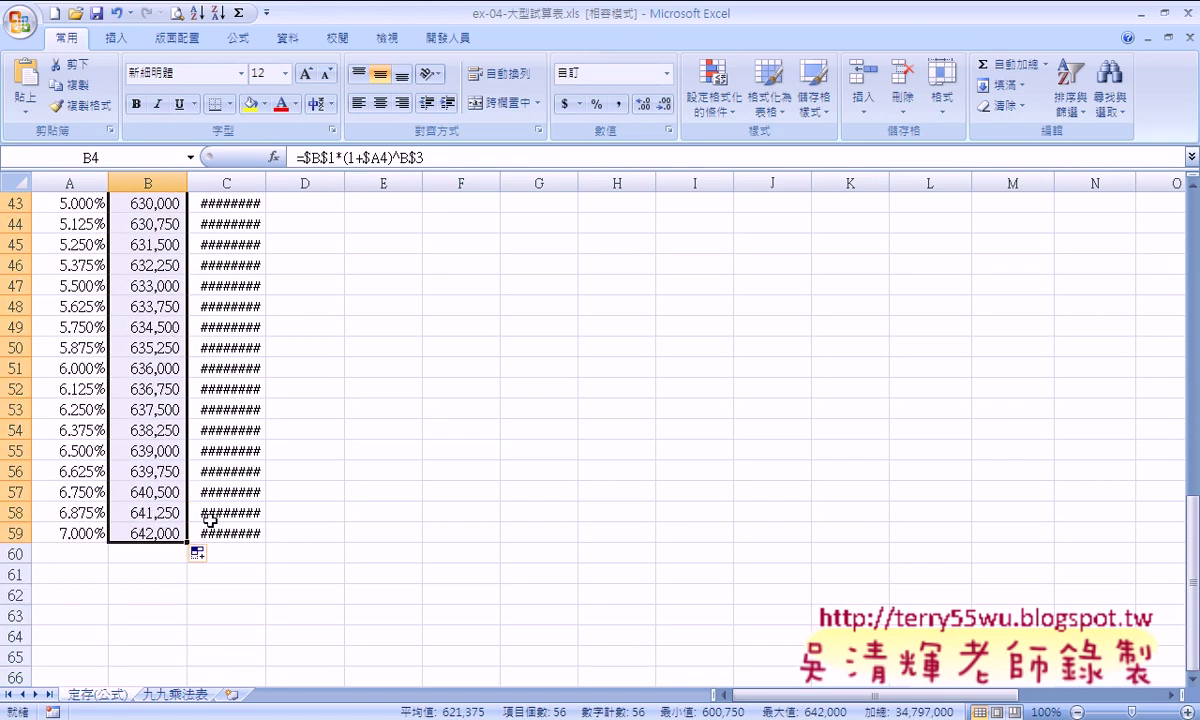
{"action": "left_click_drag", "start_coordinate": [188, 542], "coordinate": [258, 542]}
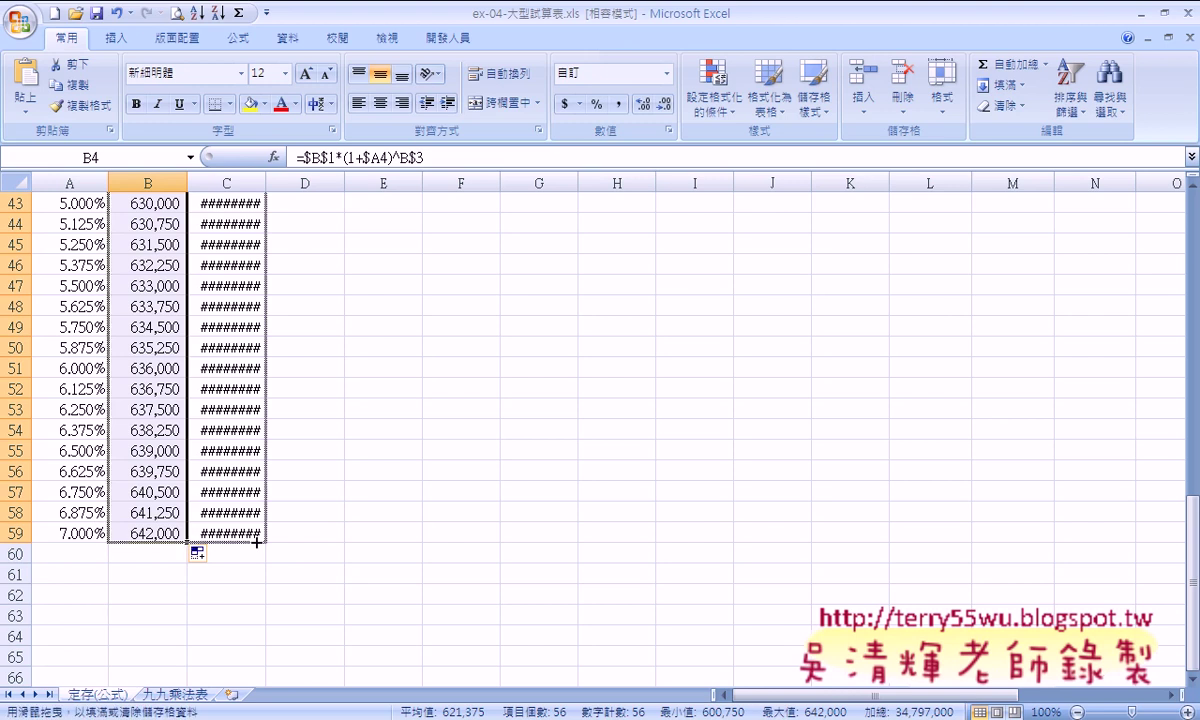
{"action": "scroll", "coordinate": [240, 510], "scroll_direction": "up", "scroll_amount": 6}
{"action": "scroll", "coordinate": [237, 502], "scroll_direction": "up", "scroll_amount": 8}
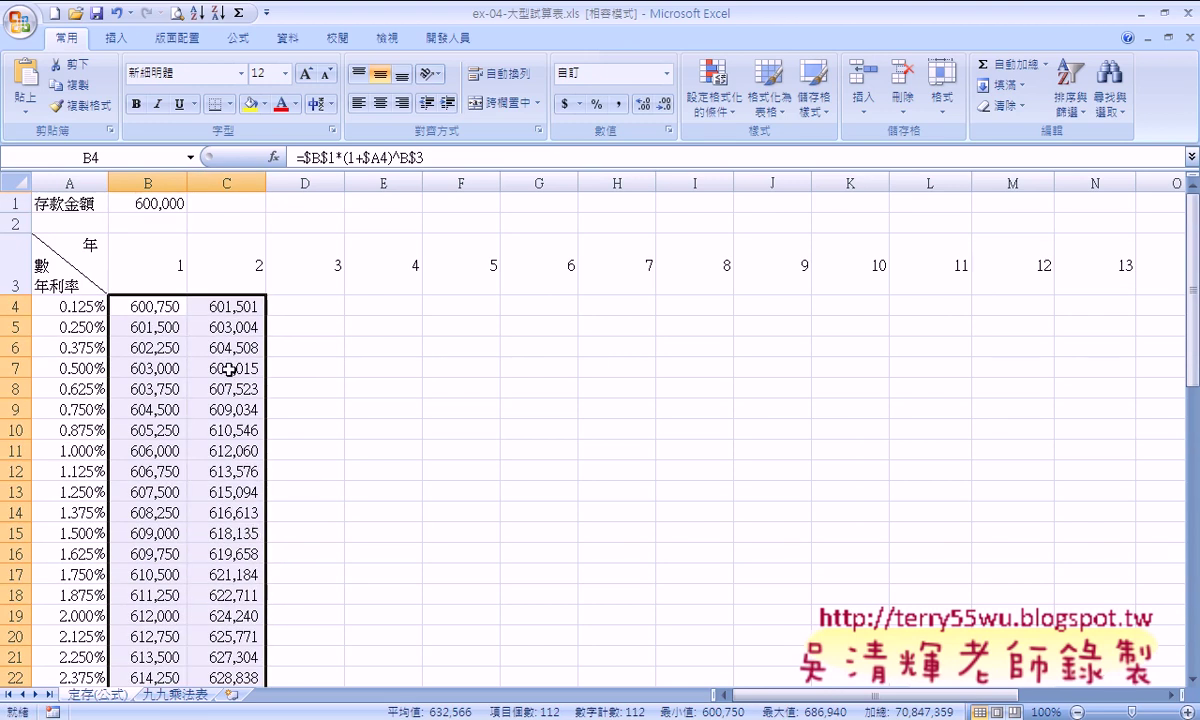